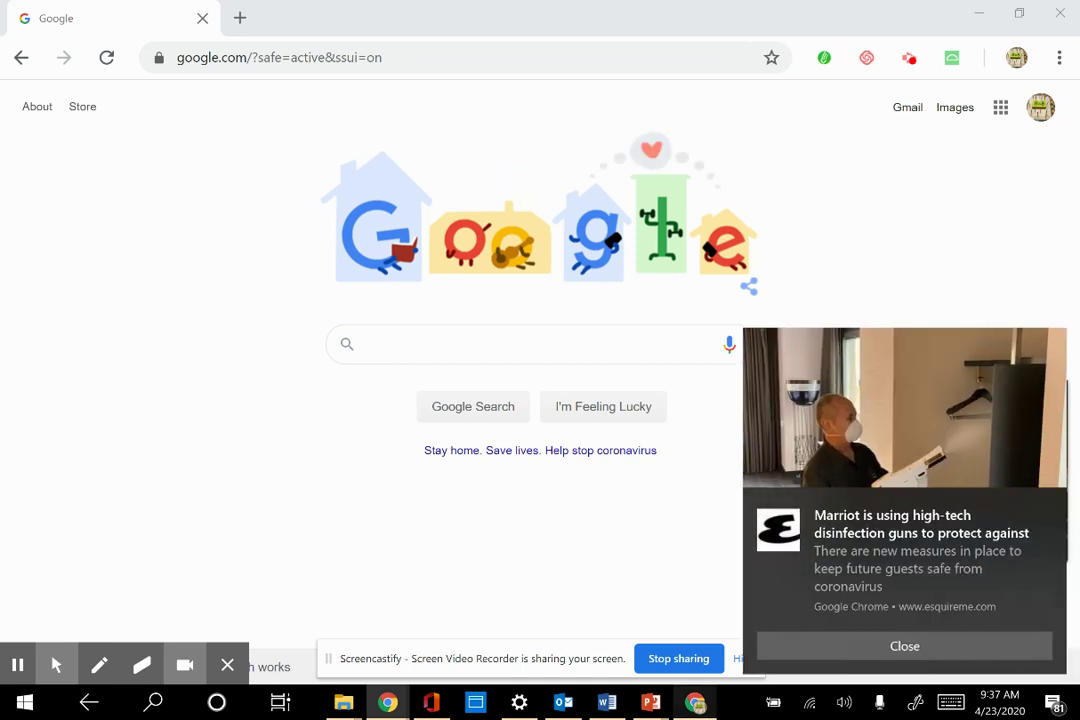
# Step: Close the Chrome news notification so the Google home page is clear
pyautogui.click(793, 648)
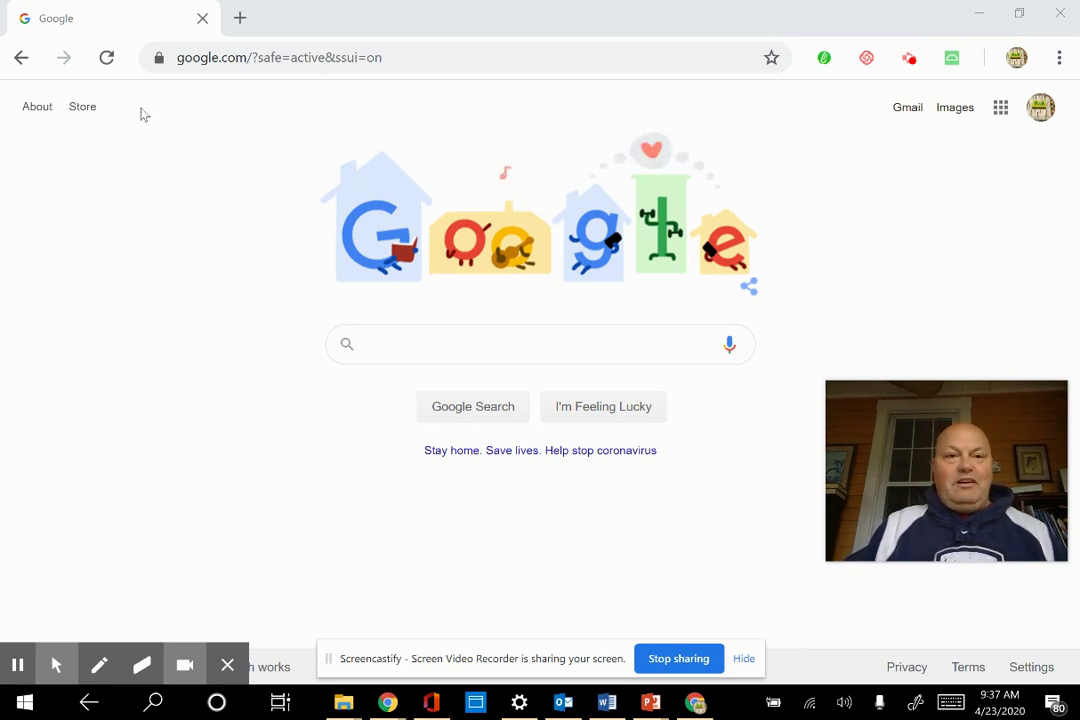
# Step: Navigate Chrome to fppt.com, correcting the address typo and accepting the autocomplete
pyautogui.click(209, 57)
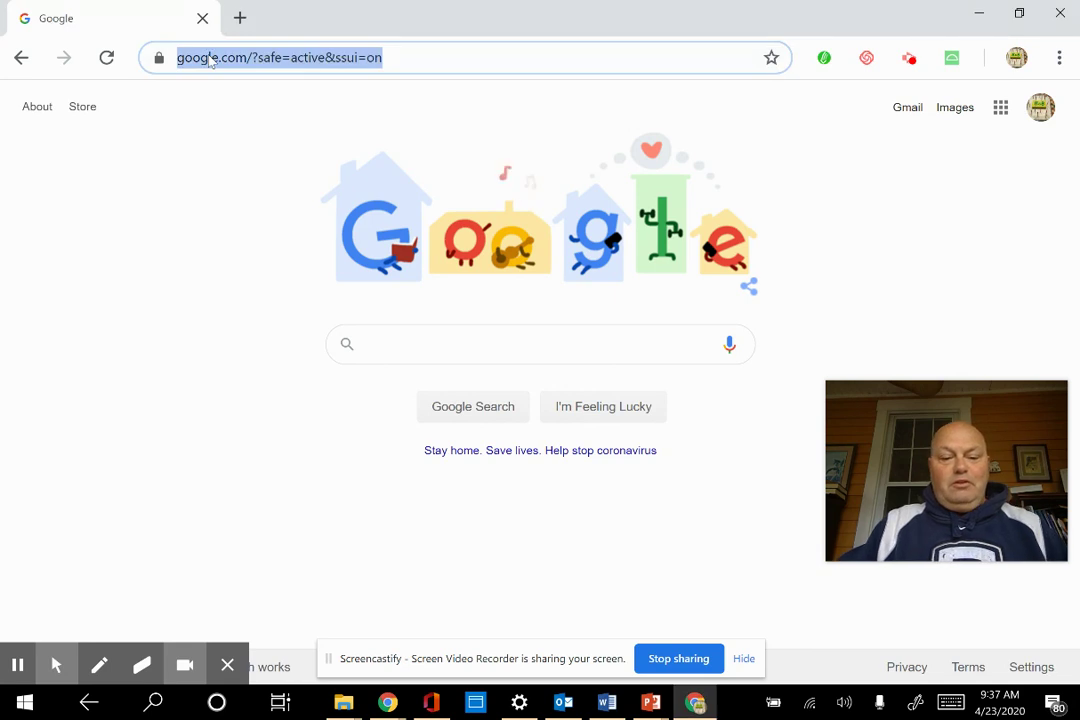
pyautogui.write('f')
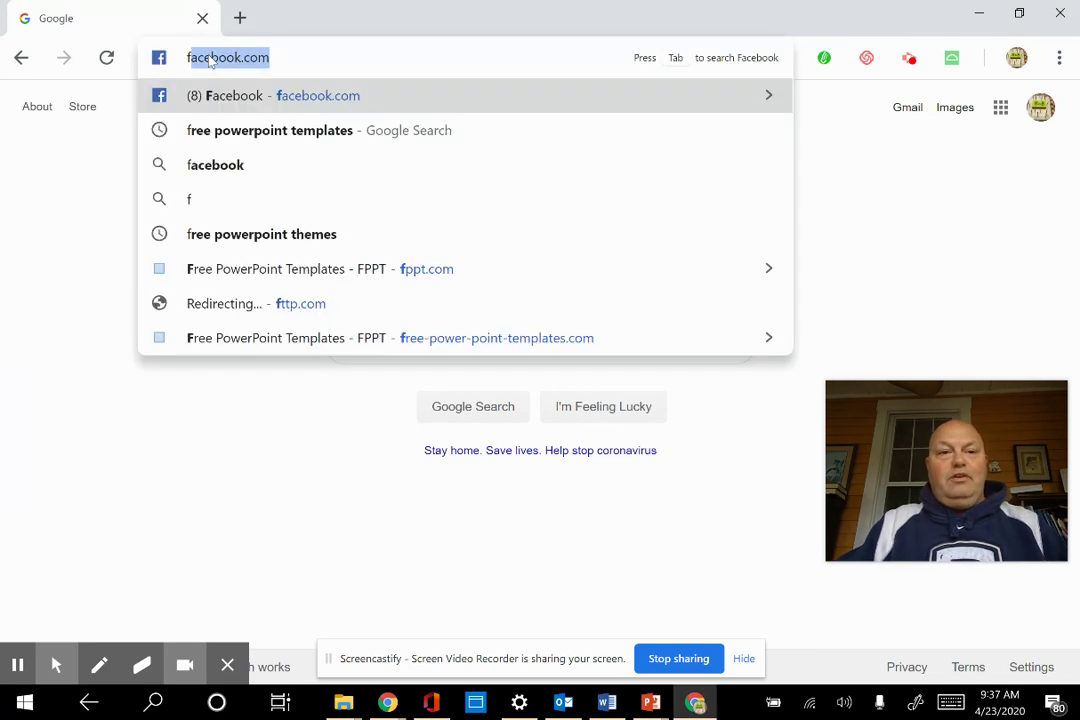
pyautogui.write('t')
pyautogui.press('BackSpace')
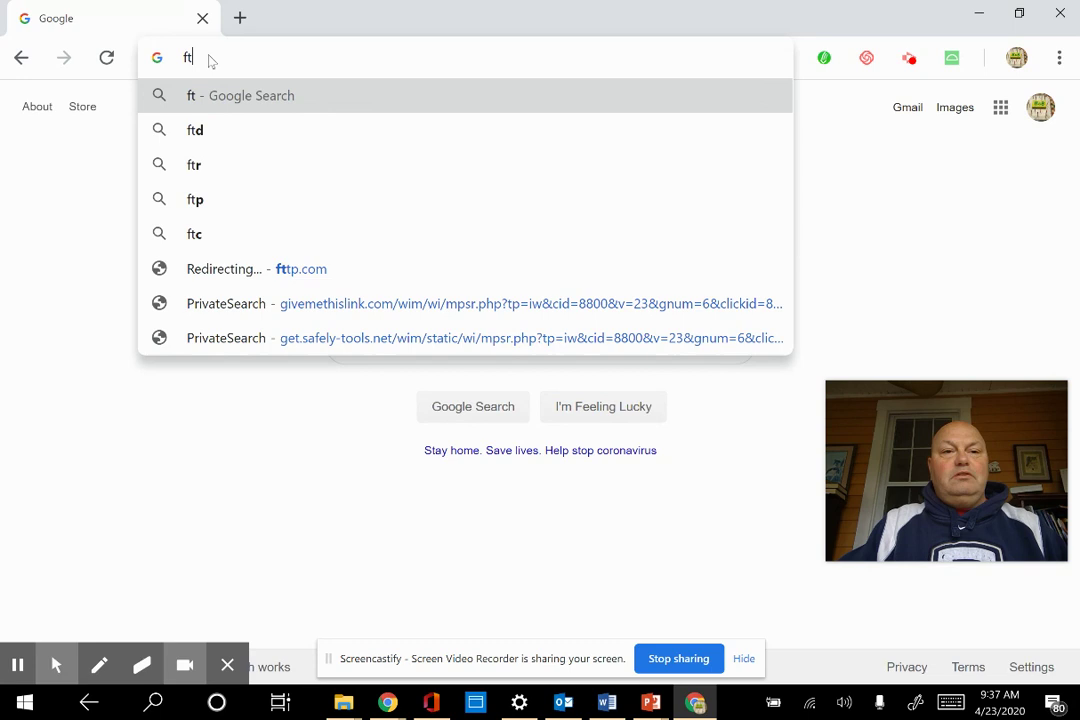
pyautogui.press('BackSpace')
pyautogui.write('ppt')
pyautogui.press('Right')
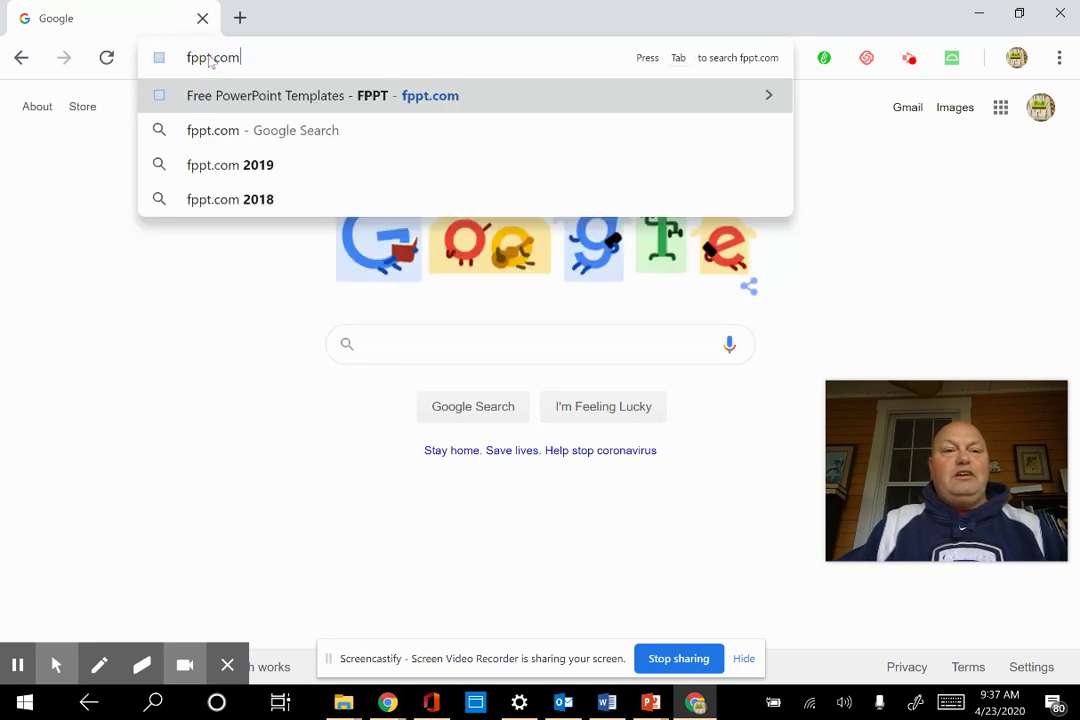
pyautogui.press('Return')
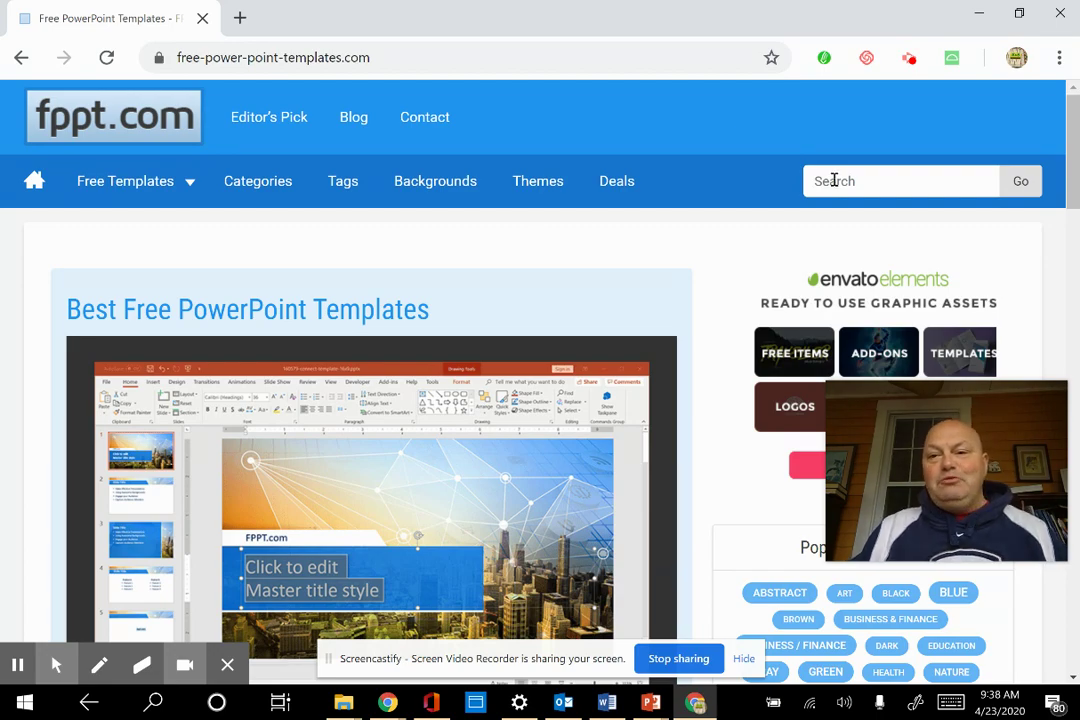
# Step: Search fppt.com templates for 'math teacher'
pyautogui.click(853, 188)
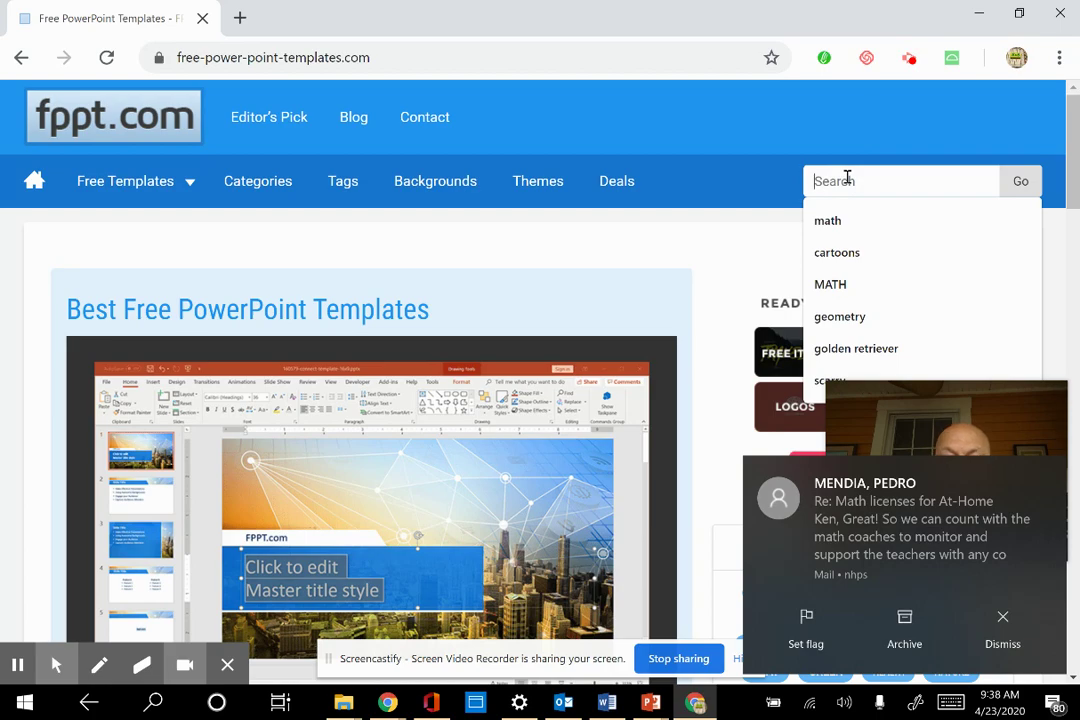
pyautogui.write('math teacher')
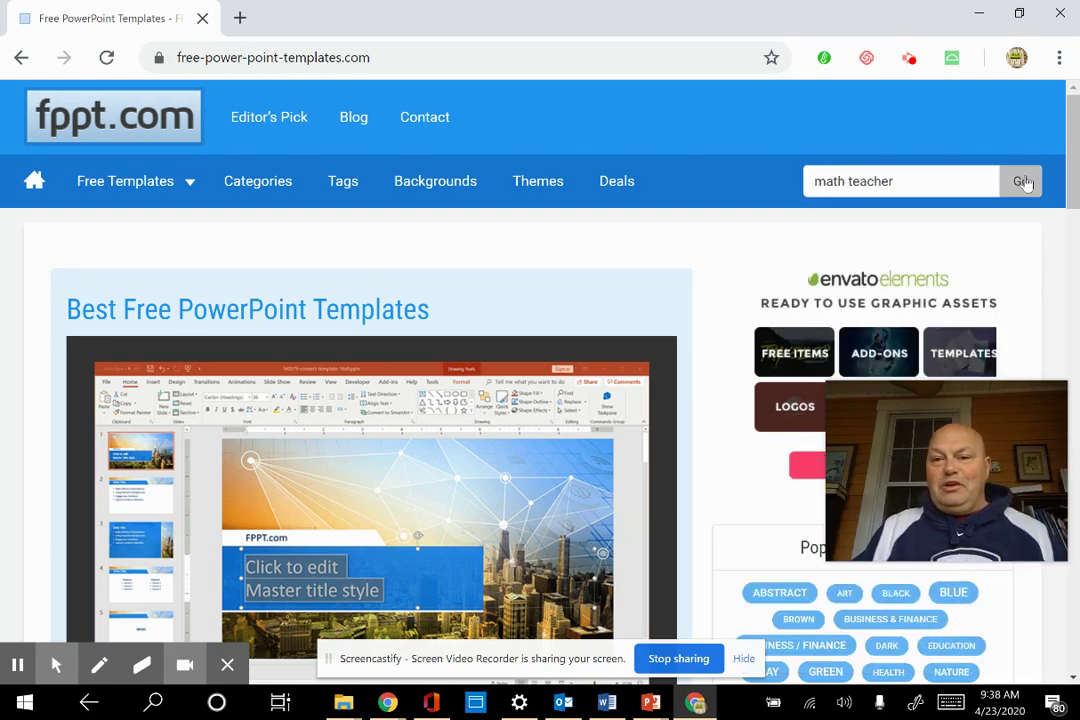
pyautogui.click(1025, 183)
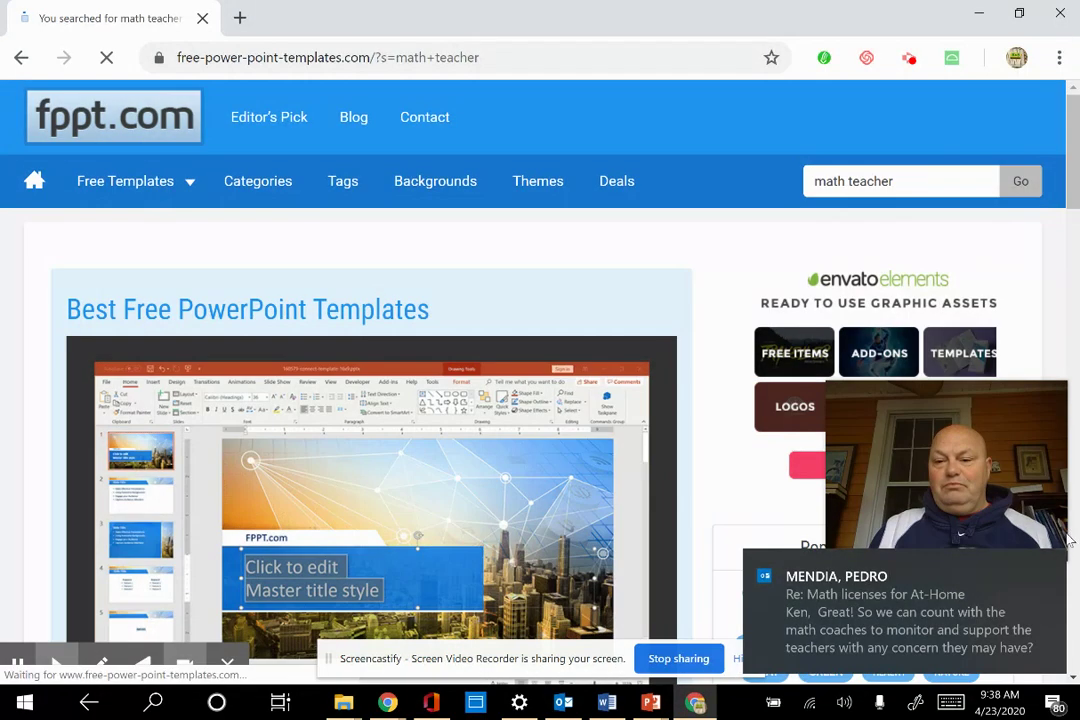
# Step: Close the mail notification and scroll through the three math teacher results
pyautogui.click(1052, 568)
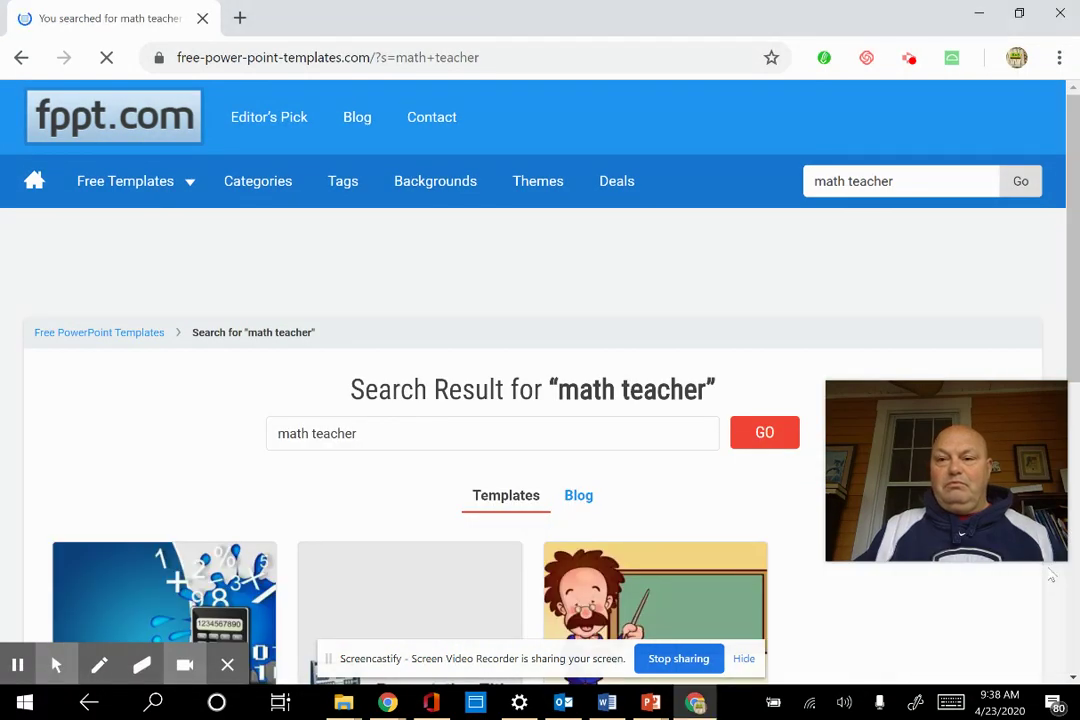
pyautogui.moveTo(1070, 190); pyautogui.dragTo(1062, 270)
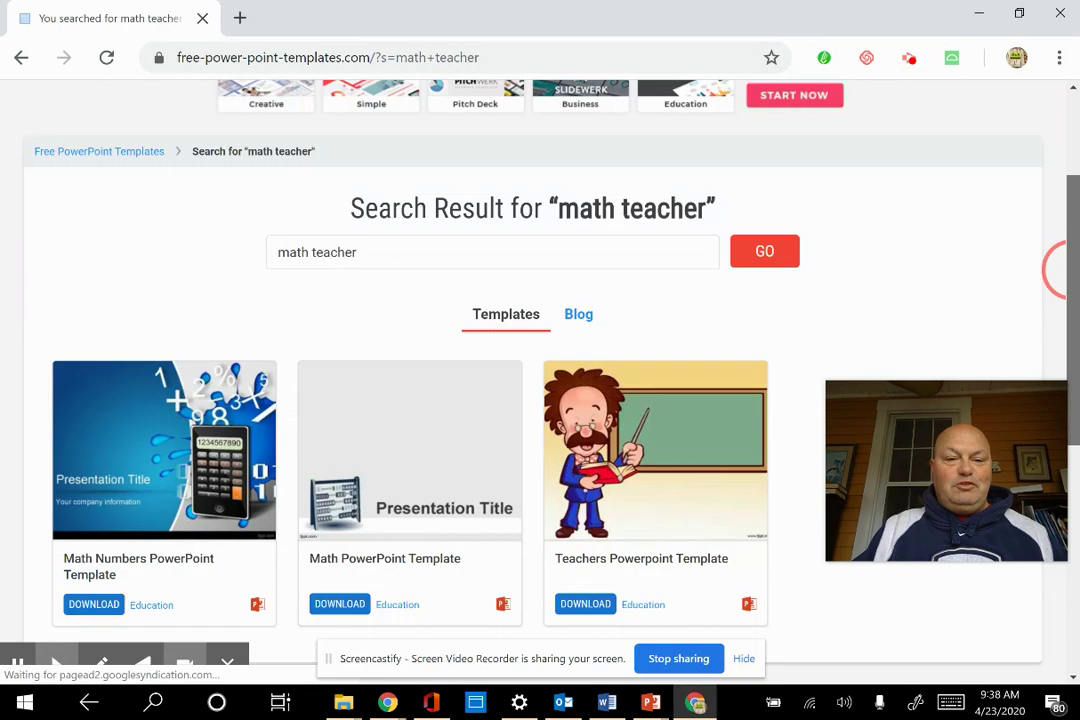
pyautogui.scroll(-1, 1070, 300)
pyautogui.scroll(-1, 1075, 400)
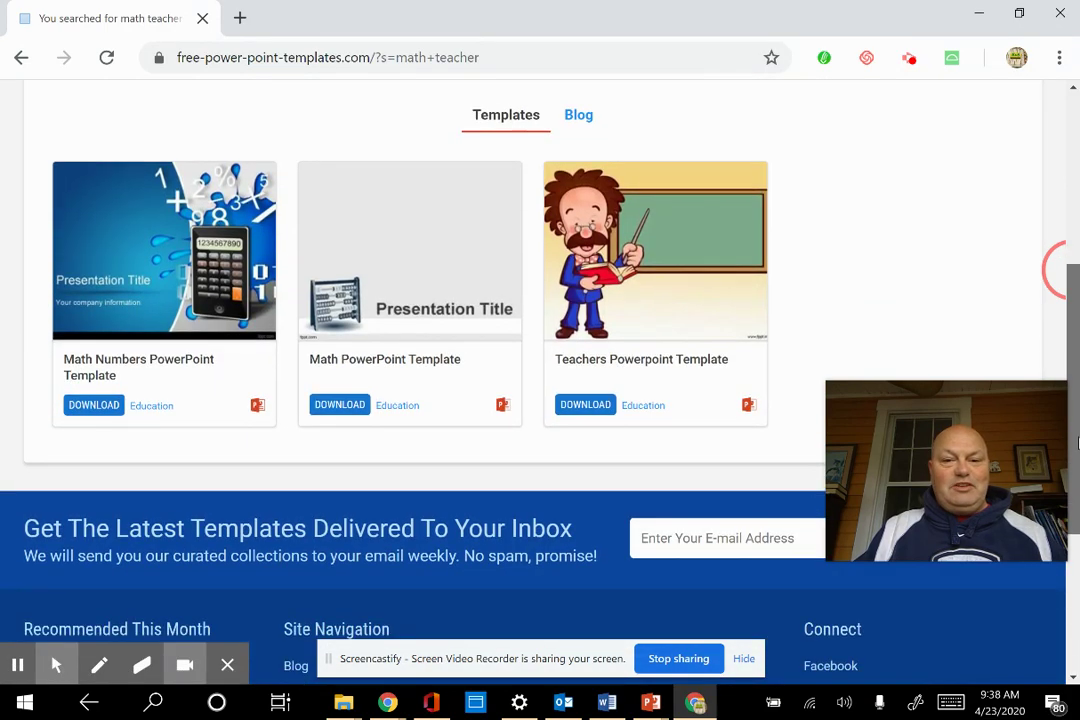
pyautogui.moveTo(1077, 443); pyautogui.dragTo(1056, 378)
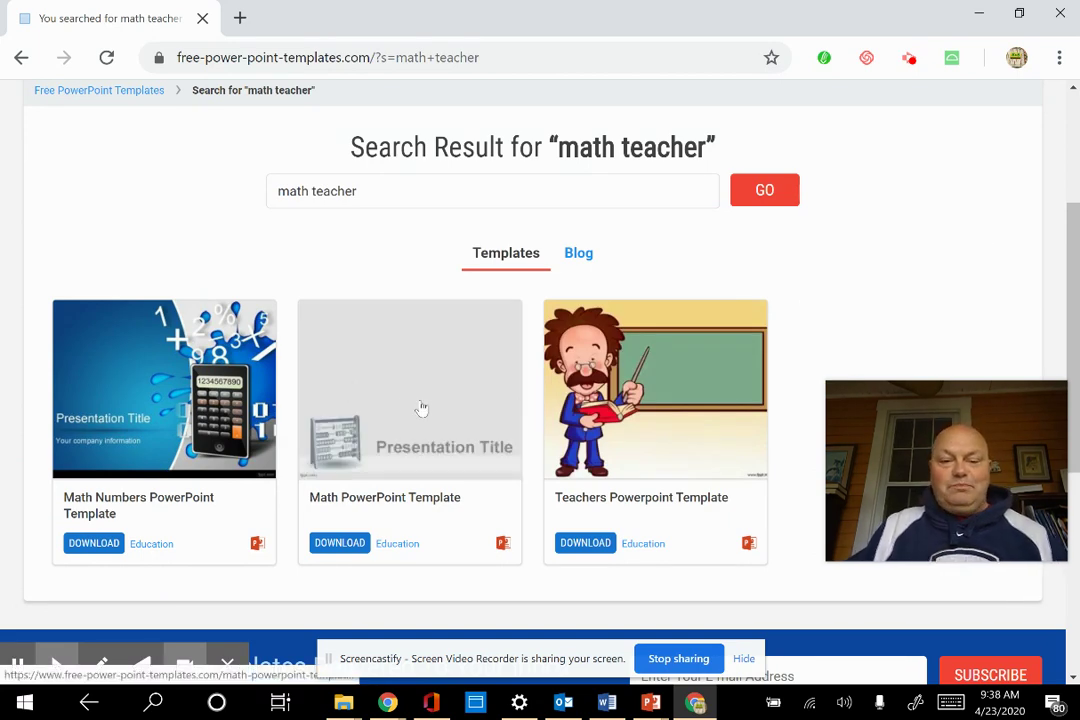
# Step: Open the Math PowerPoint Template page and download its 1514_math_ppt.zip file
pyautogui.click(342, 546)
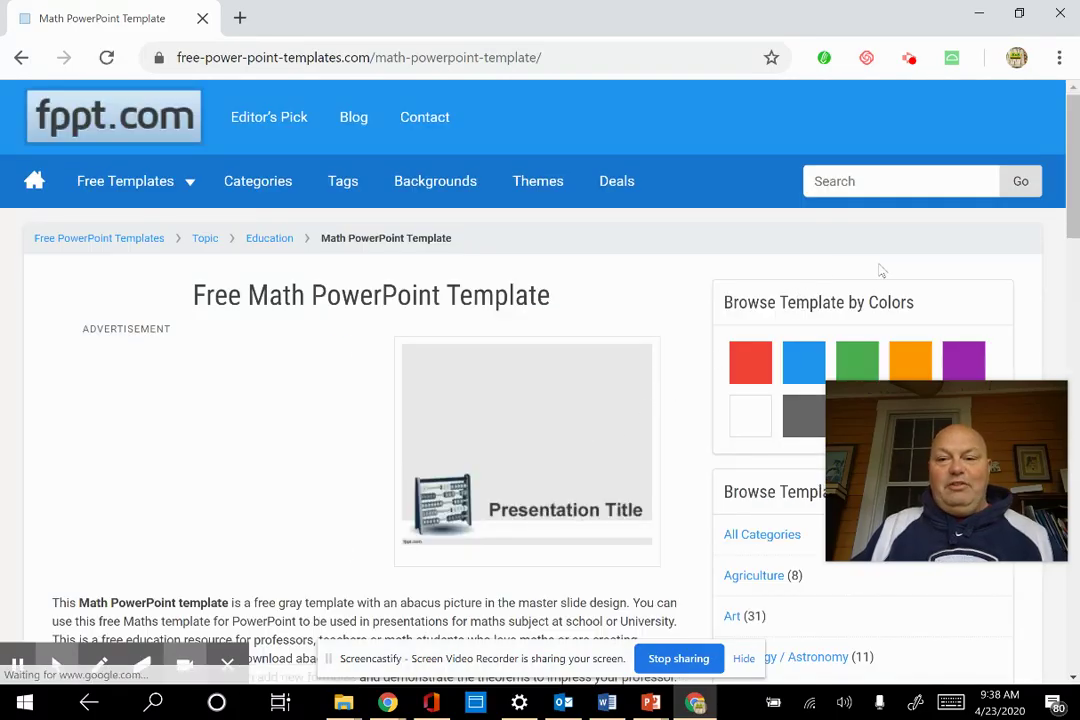
pyautogui.click(1071, 118)
pyautogui.scroll(-1, 1071, 118)
pyautogui.scroll(-2, 1071, 118)
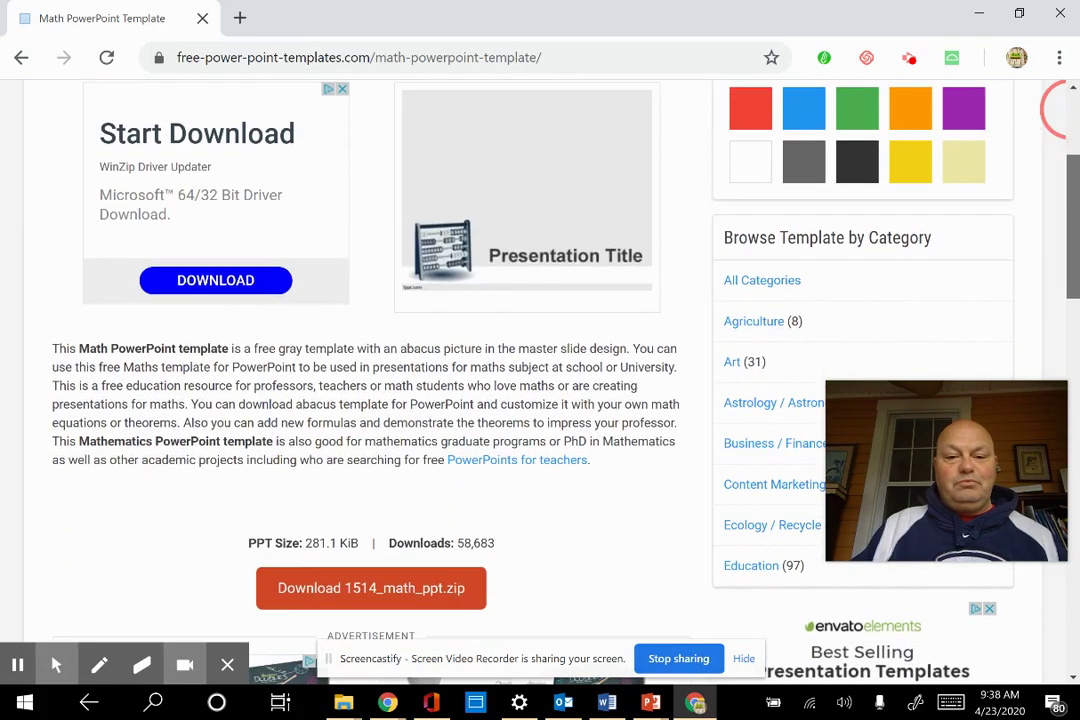
pyautogui.scroll(-1, 1071, 118)
pyautogui.scroll(-1, 1071, 118)
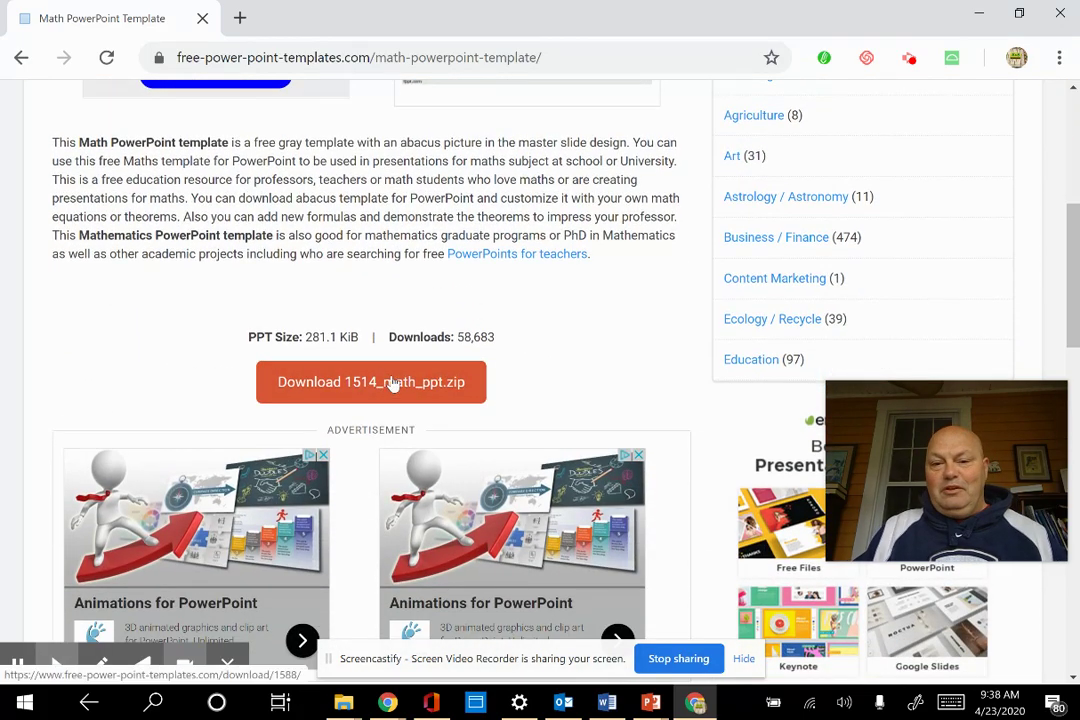
pyautogui.click(392, 383)
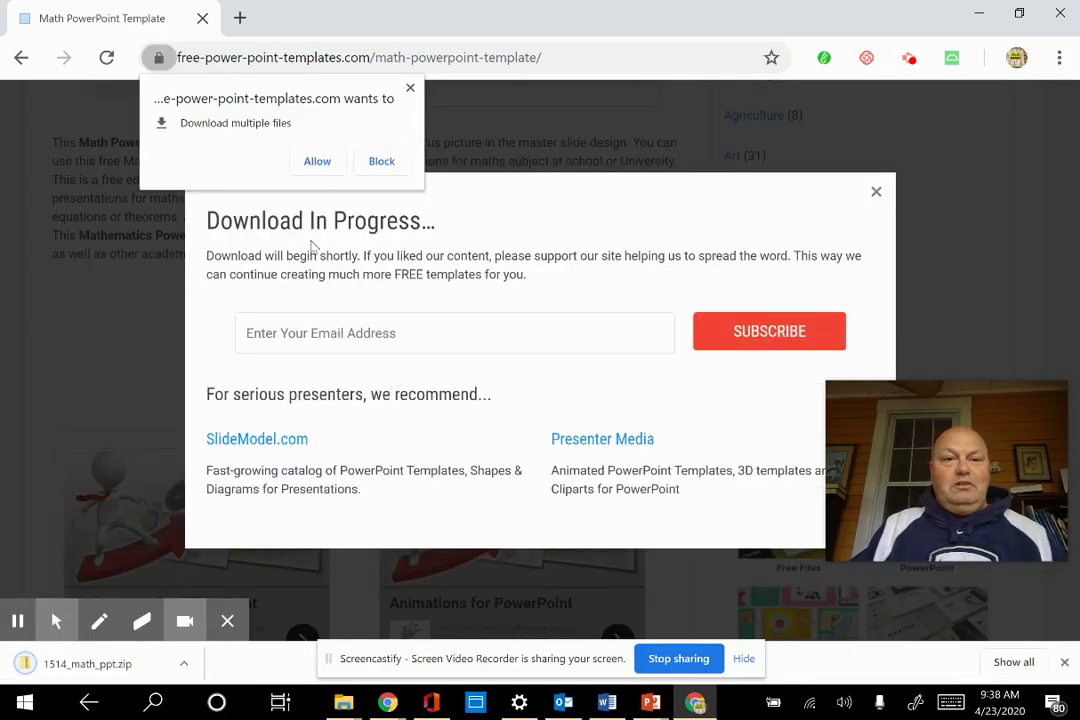
# Step: Allow multiple downloads and open 1514_math_ppt.zip from Chrome's download shelf
pyautogui.click(327, 162)
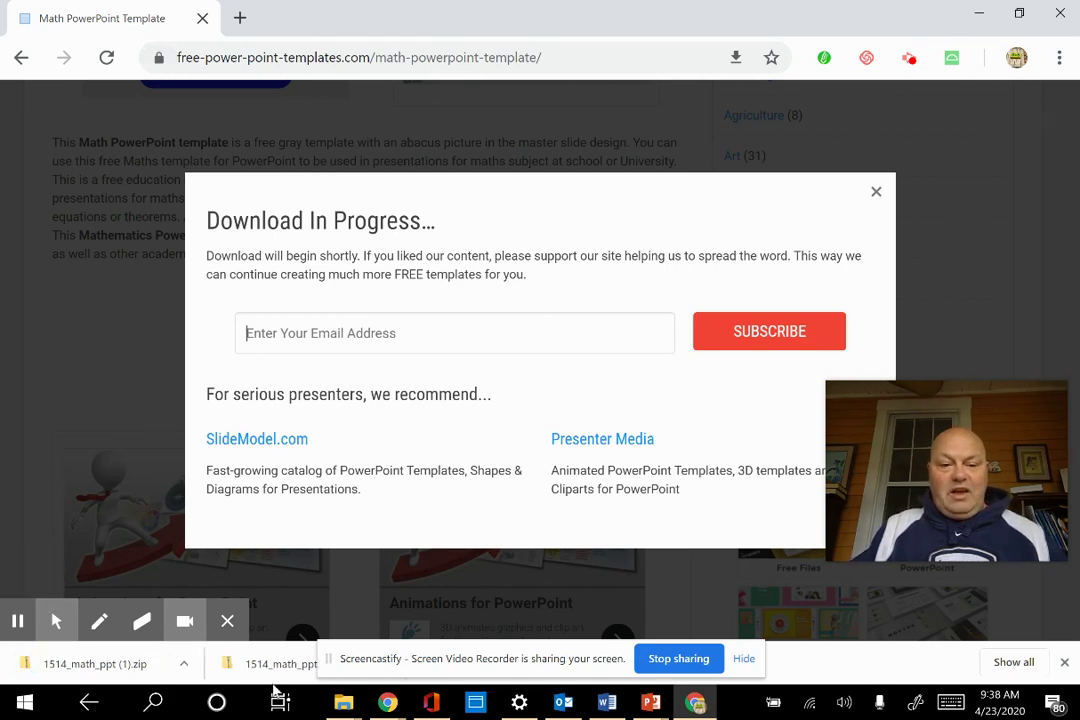
pyautogui.click(744, 658)
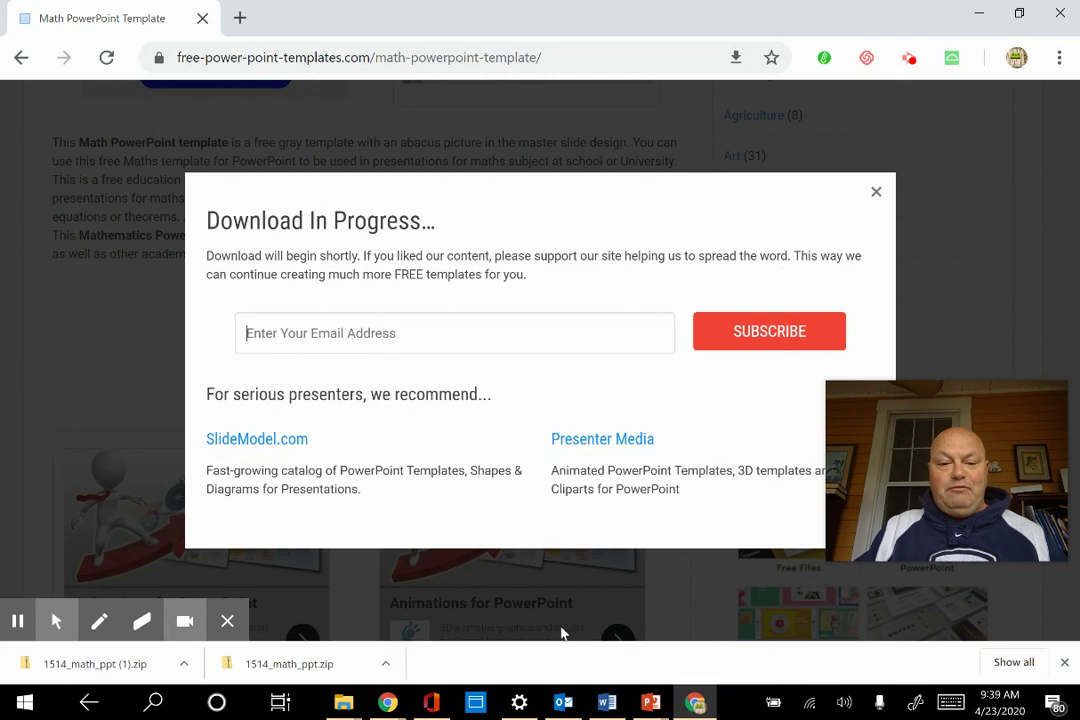
pyautogui.click(291, 664)
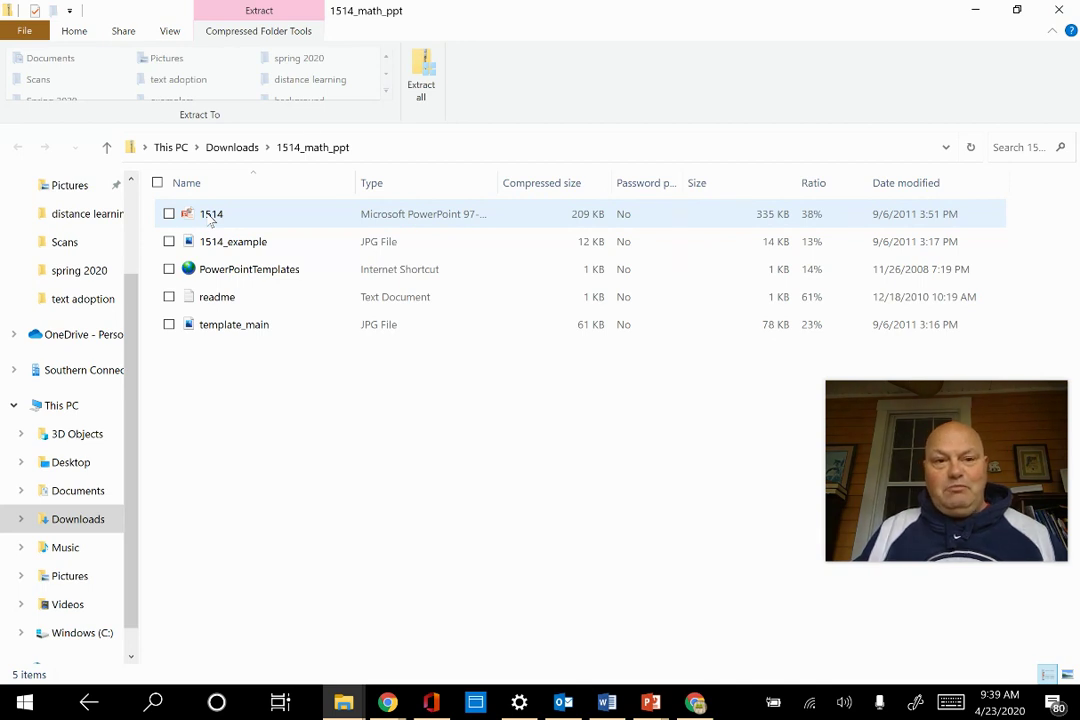
# Step: Open the 1514 presentation in PowerPoint from its File Explorer context menu
pyautogui.rightClick(207, 215)
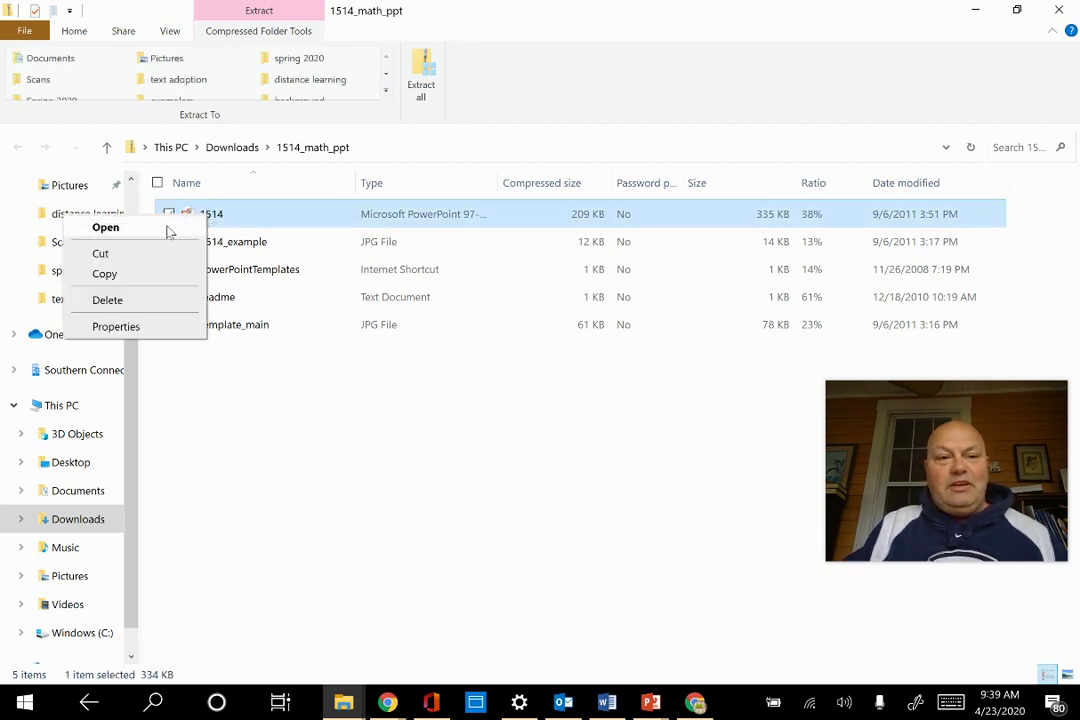
pyautogui.click(167, 231)
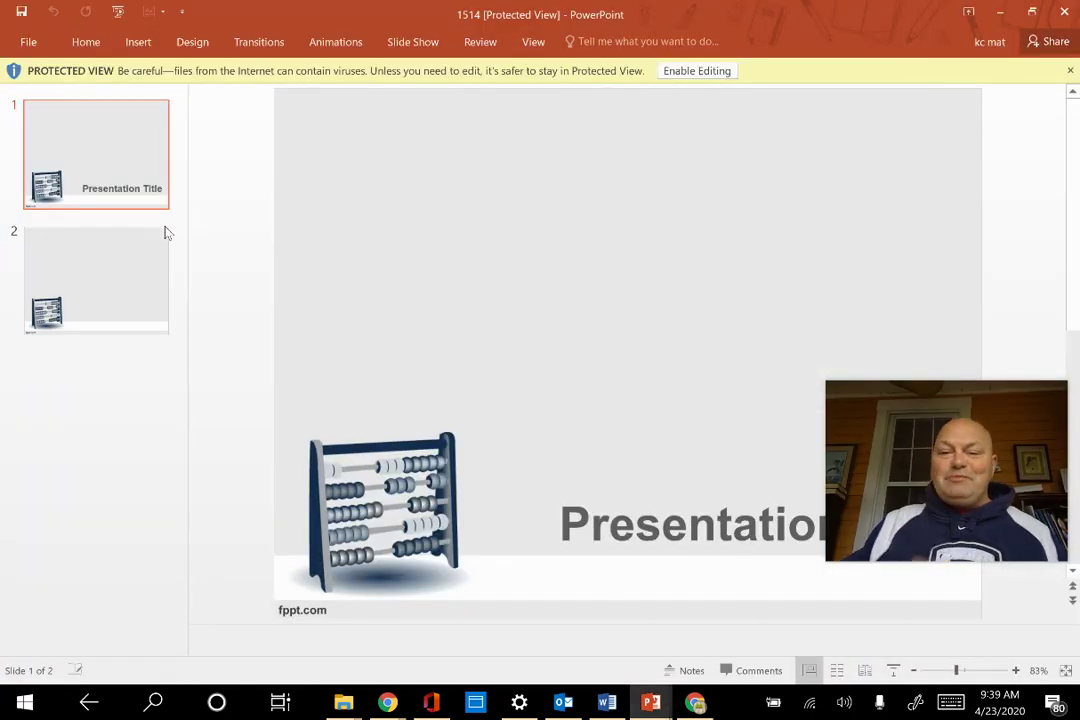
# Step: Enable editing and save the template's current theme as 'abacus'
pyautogui.click(686, 70)
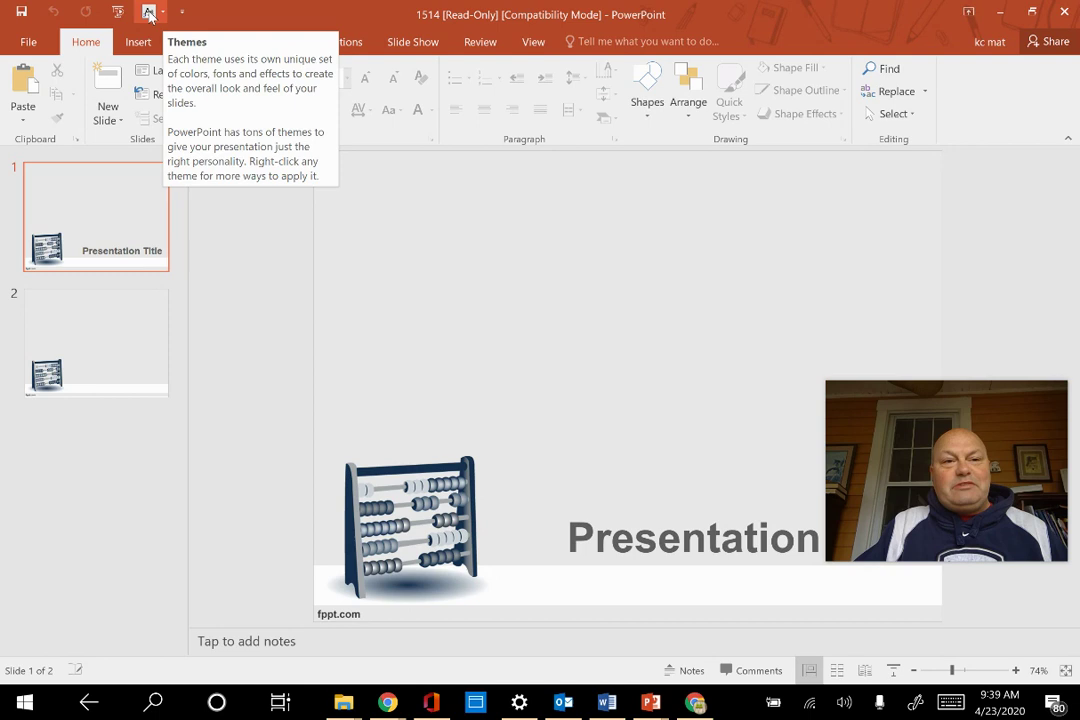
pyautogui.click(162, 14)
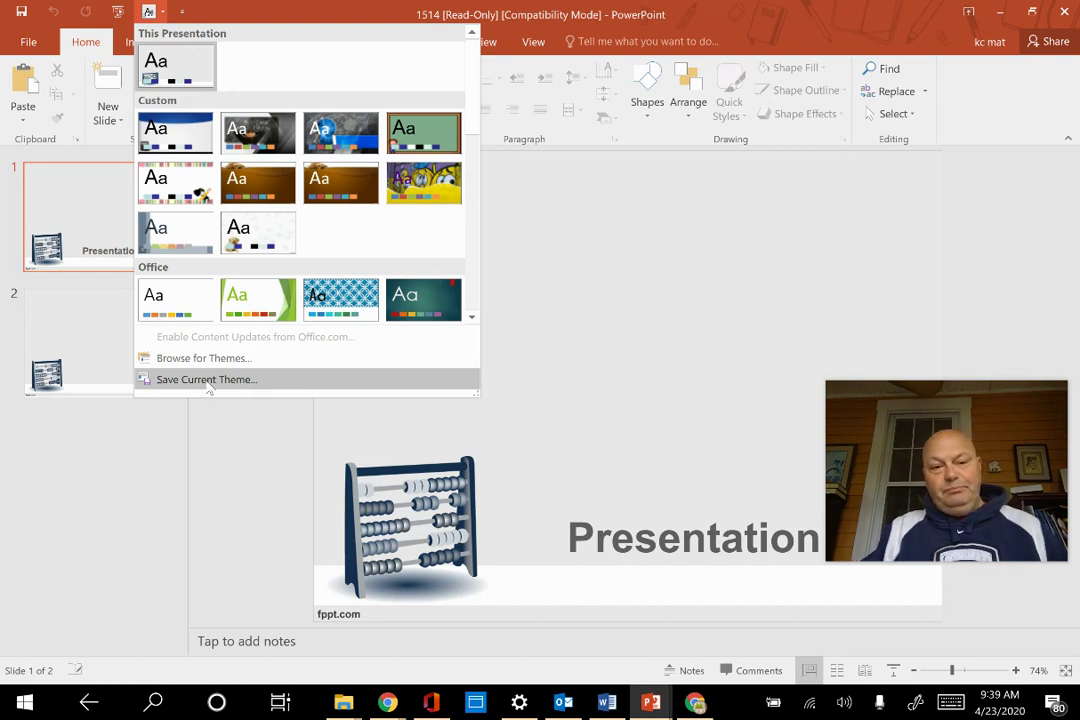
pyautogui.click(207, 381)
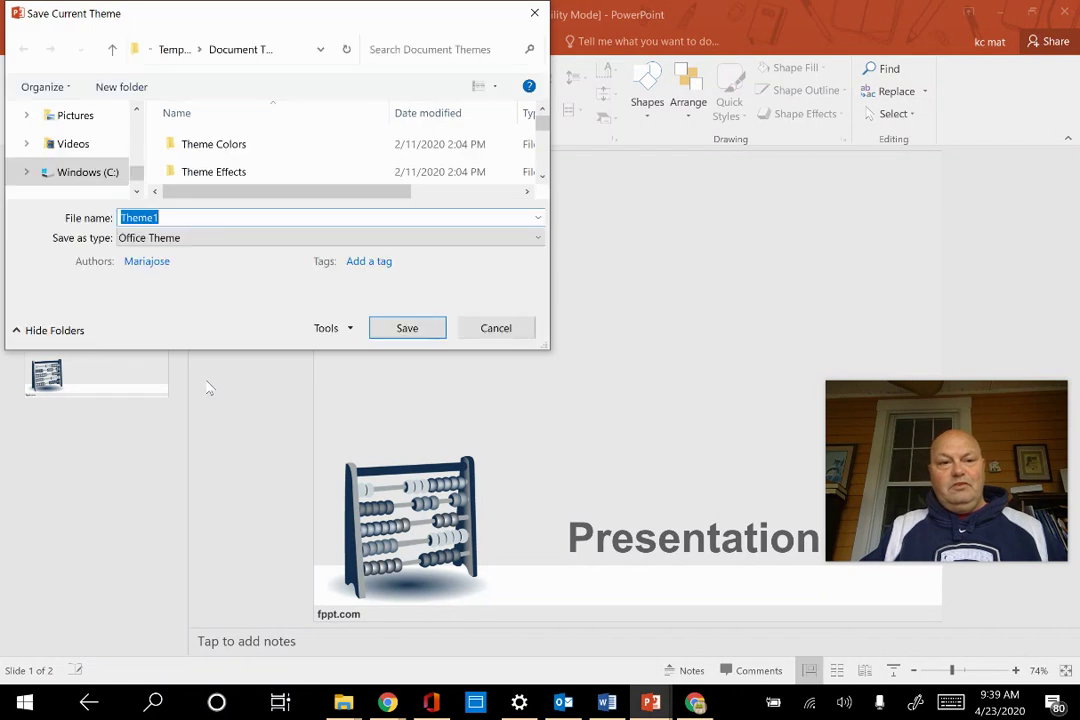
pyautogui.write('a')
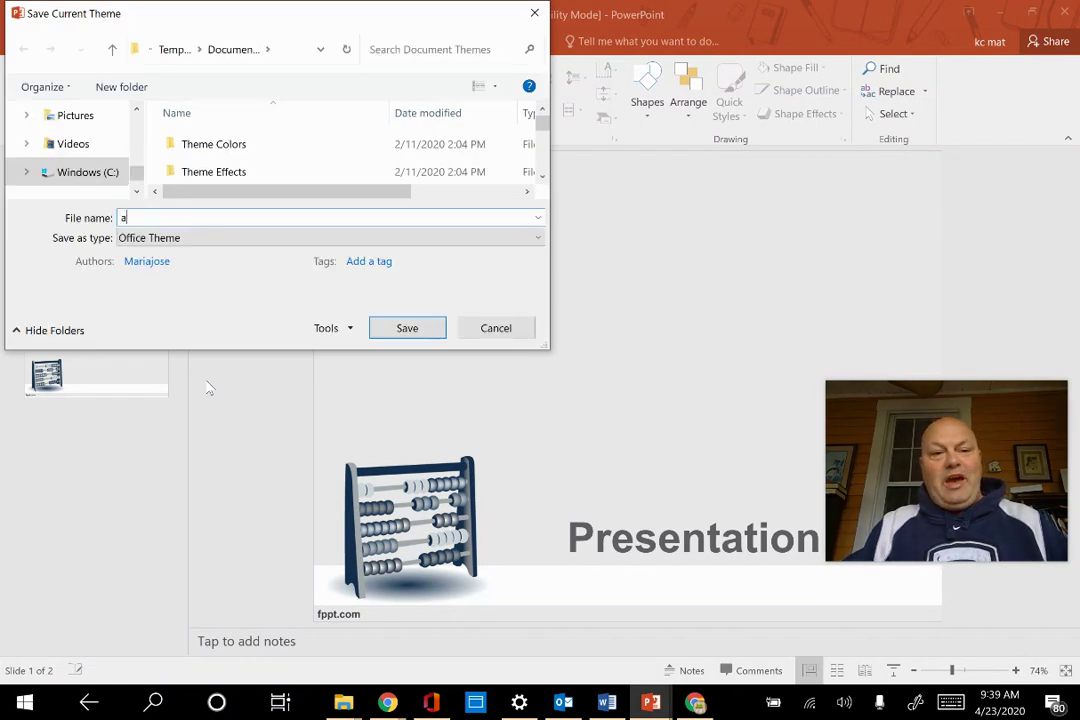
pyautogui.write('bacus')
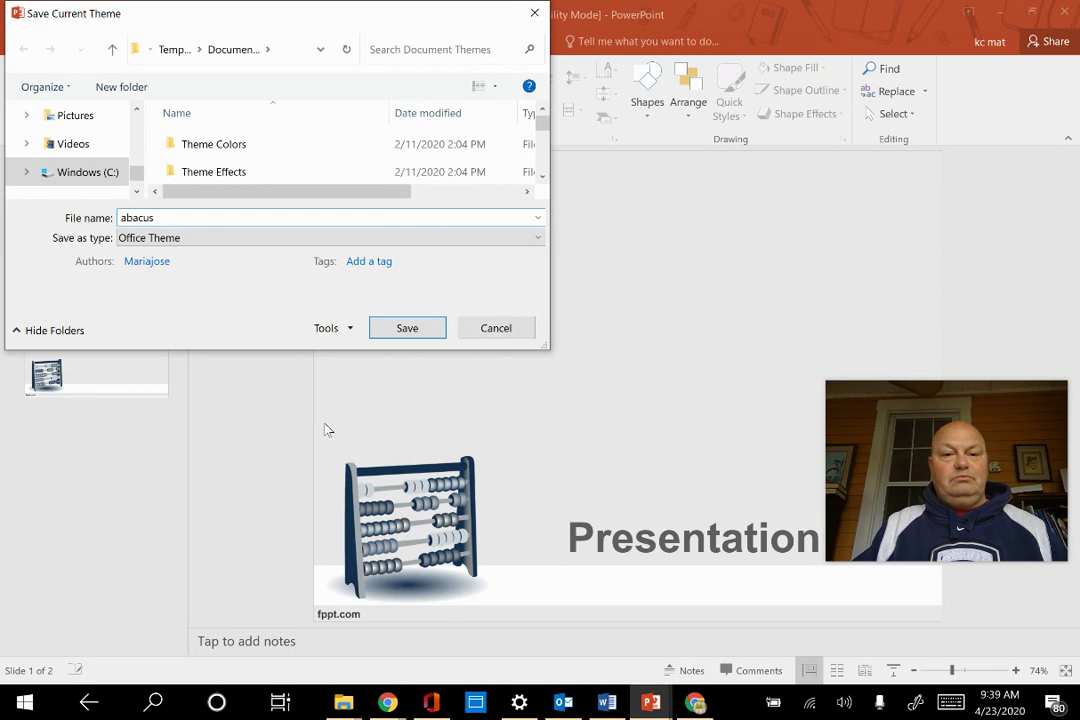
pyautogui.click(389, 330)
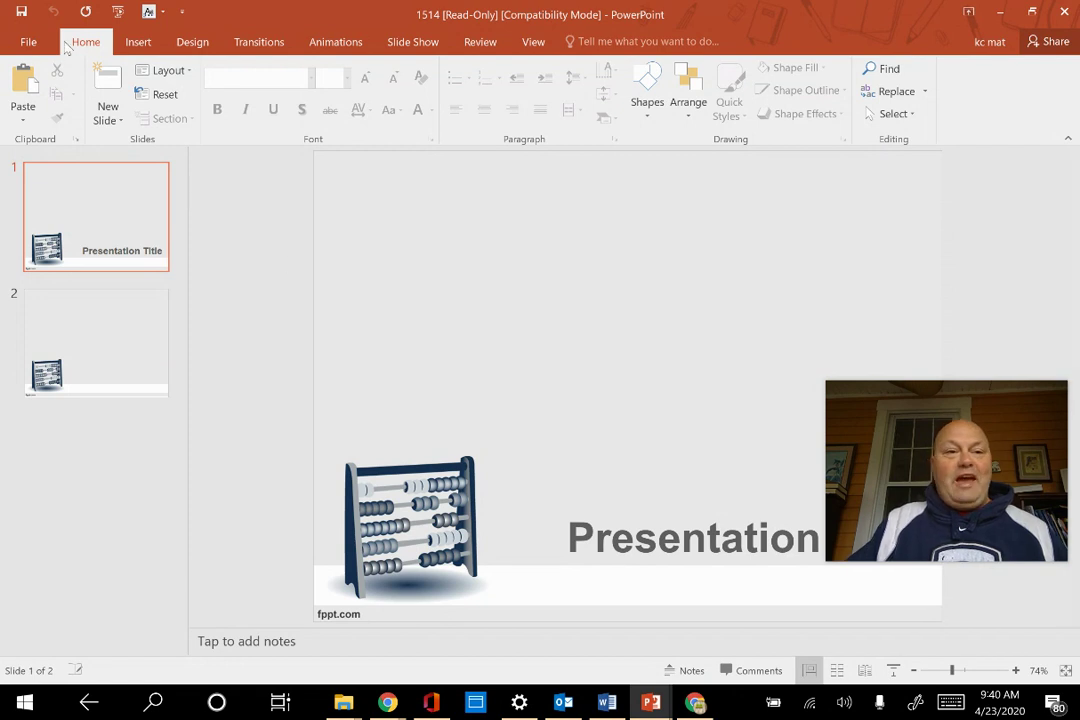
# Step: Close the abacus template and create blank Presentation8 from Presentation1's File > New
pyautogui.click(25, 43)
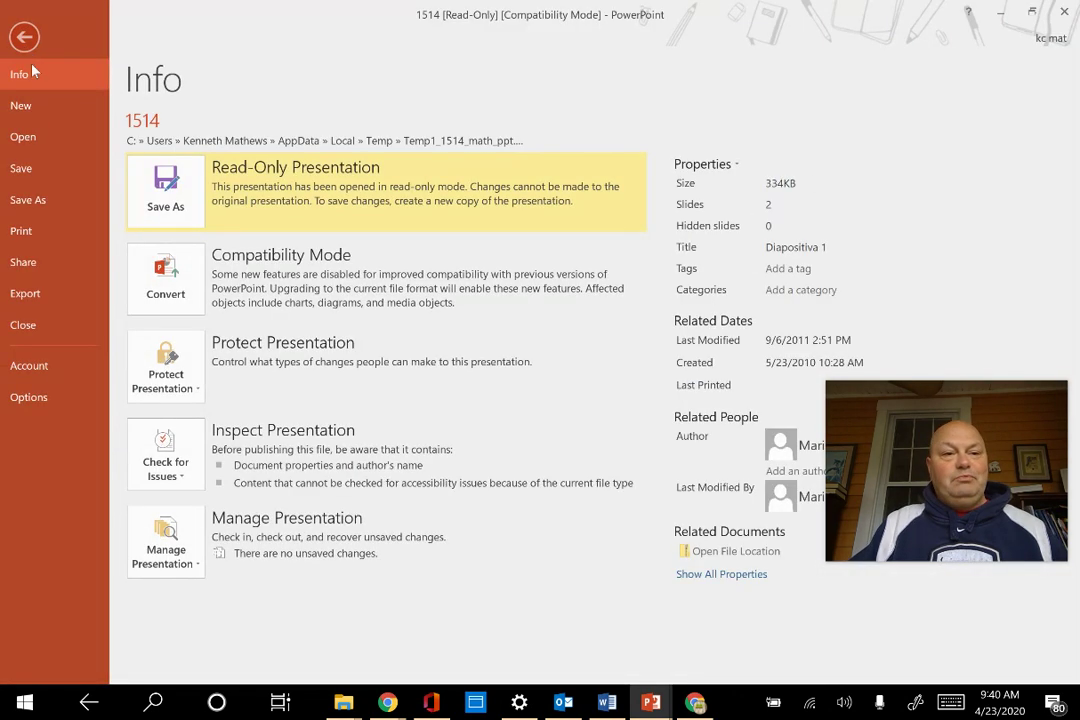
pyautogui.click(25, 326)
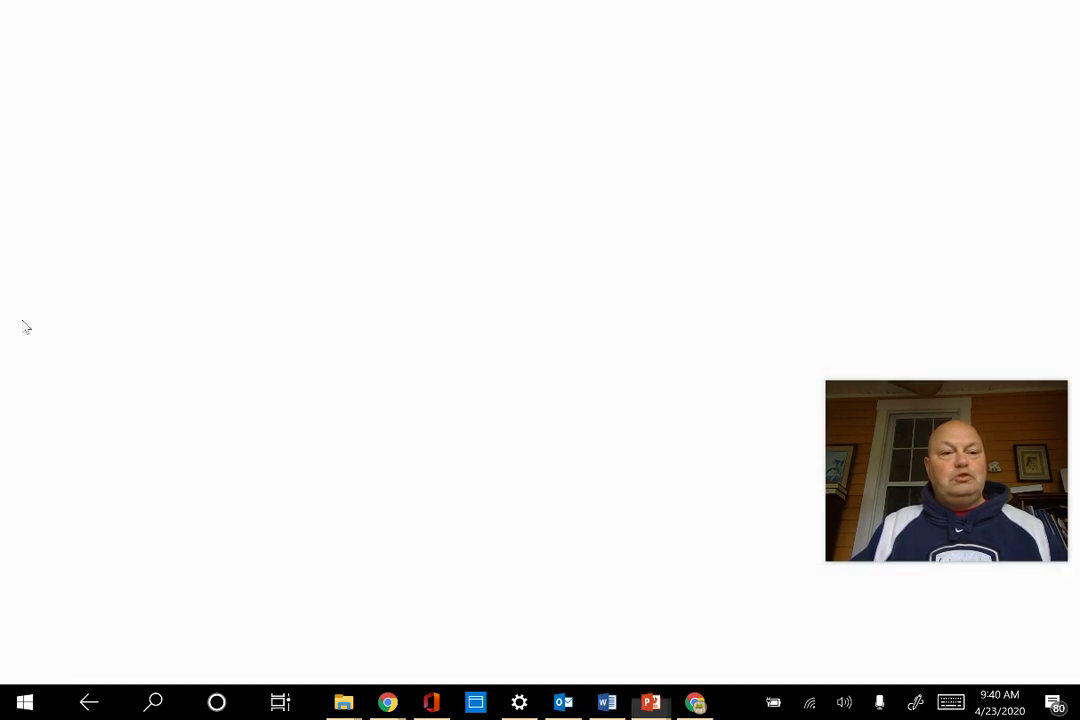
pyautogui.press('super+s')
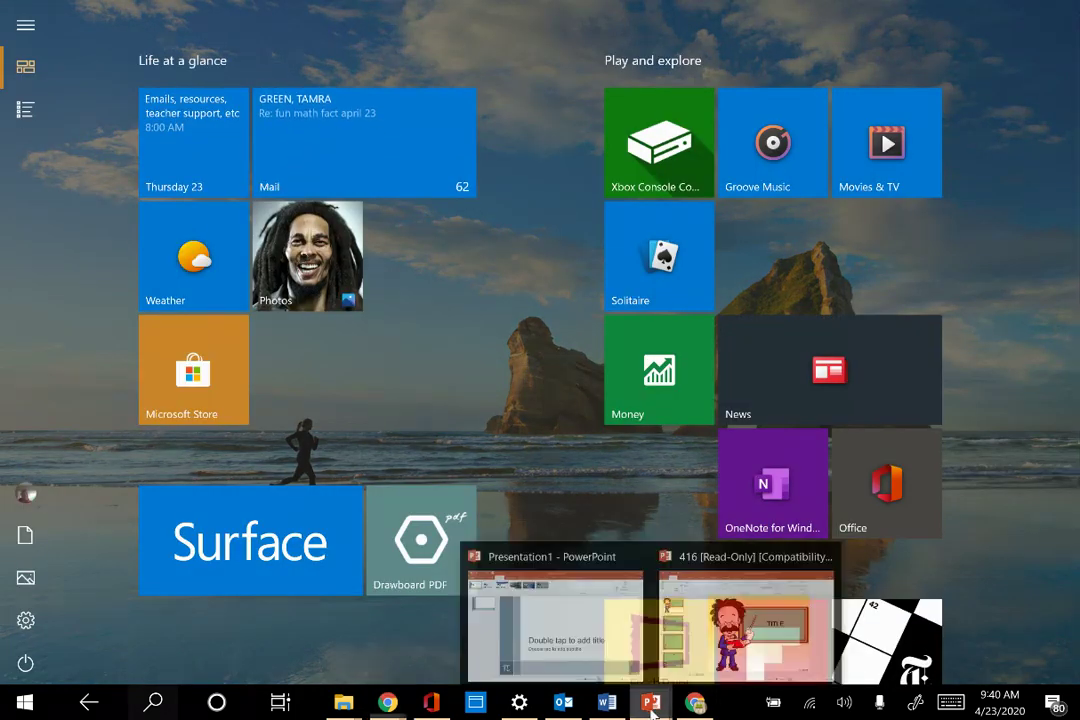
pyautogui.click(604, 617)
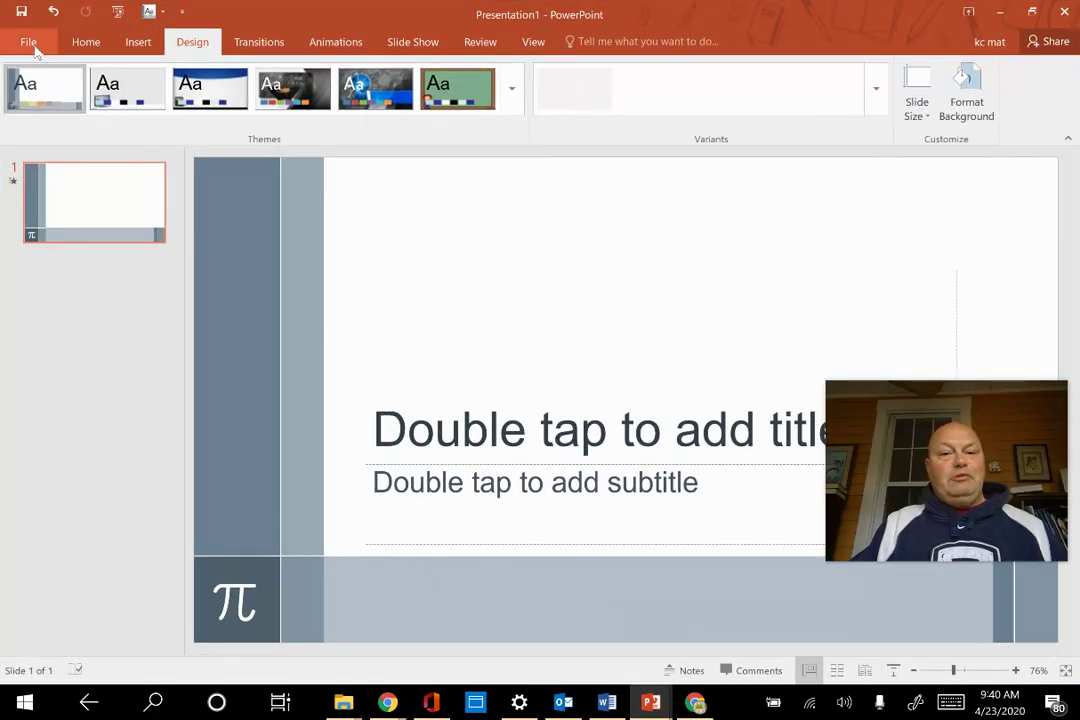
pyautogui.click(29, 42)
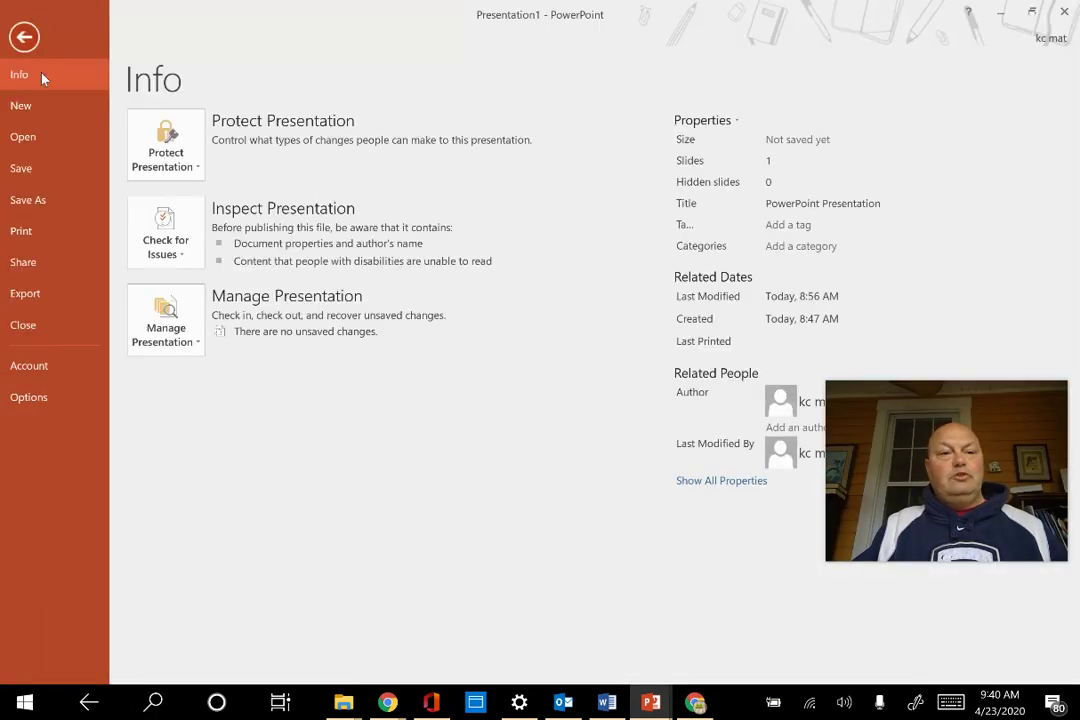
pyautogui.click(28, 108)
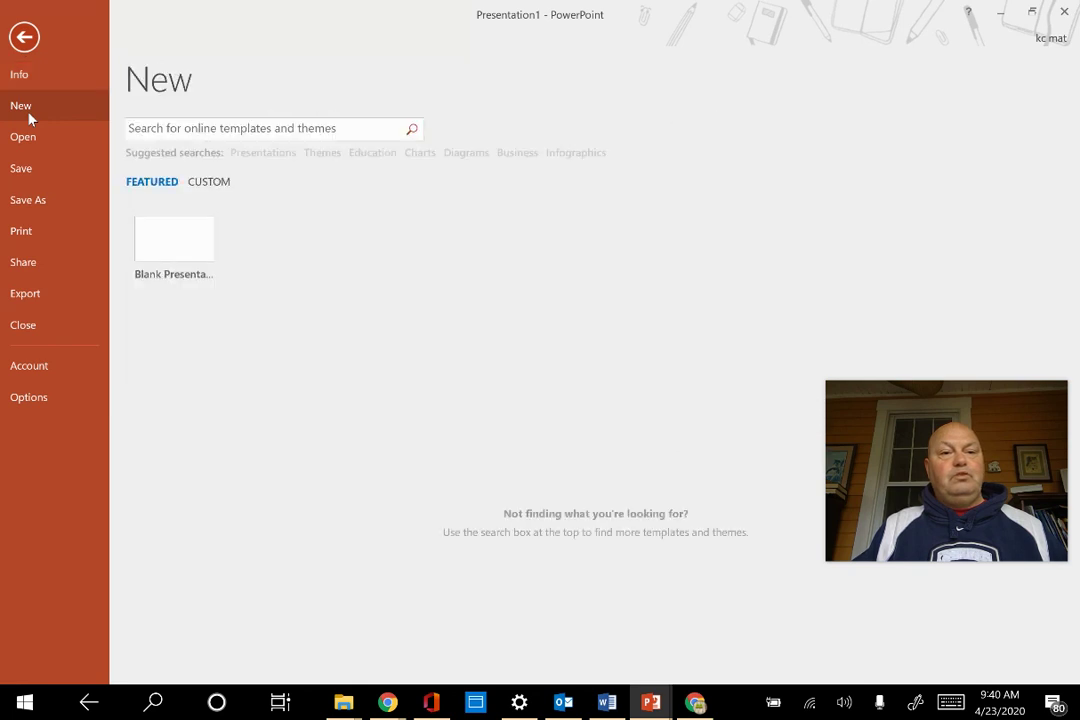
pyautogui.click(168, 253)
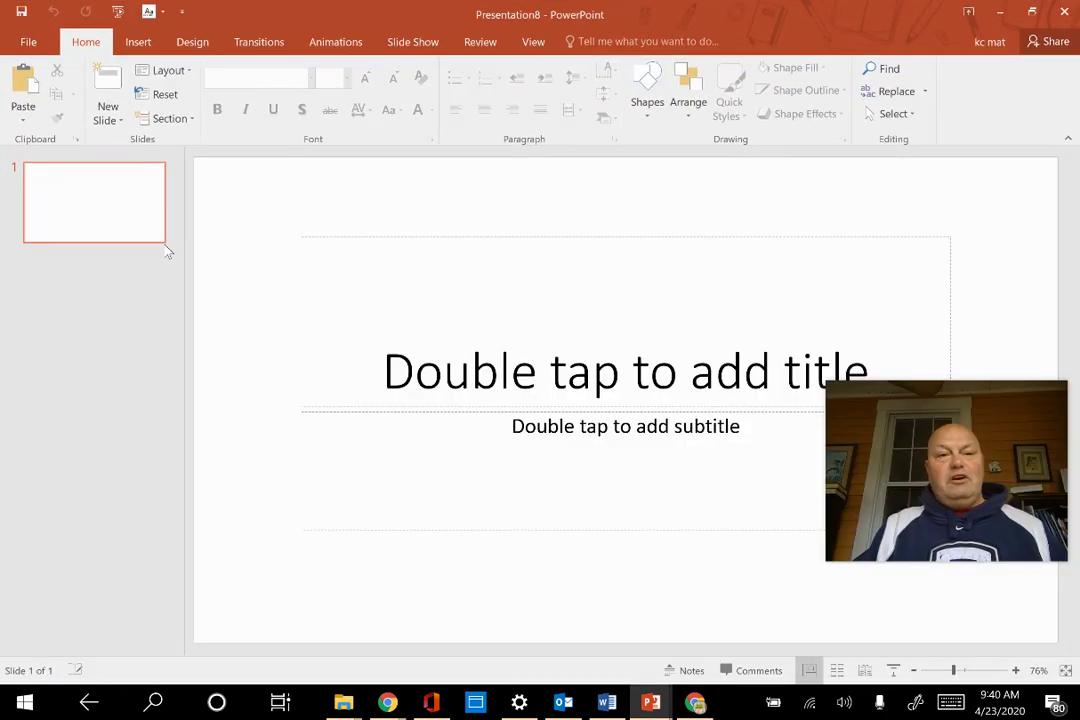
# Step: Apply the custom abacus theme from the Design Themes gallery and re-expand the gallery
pyautogui.click(200, 45)
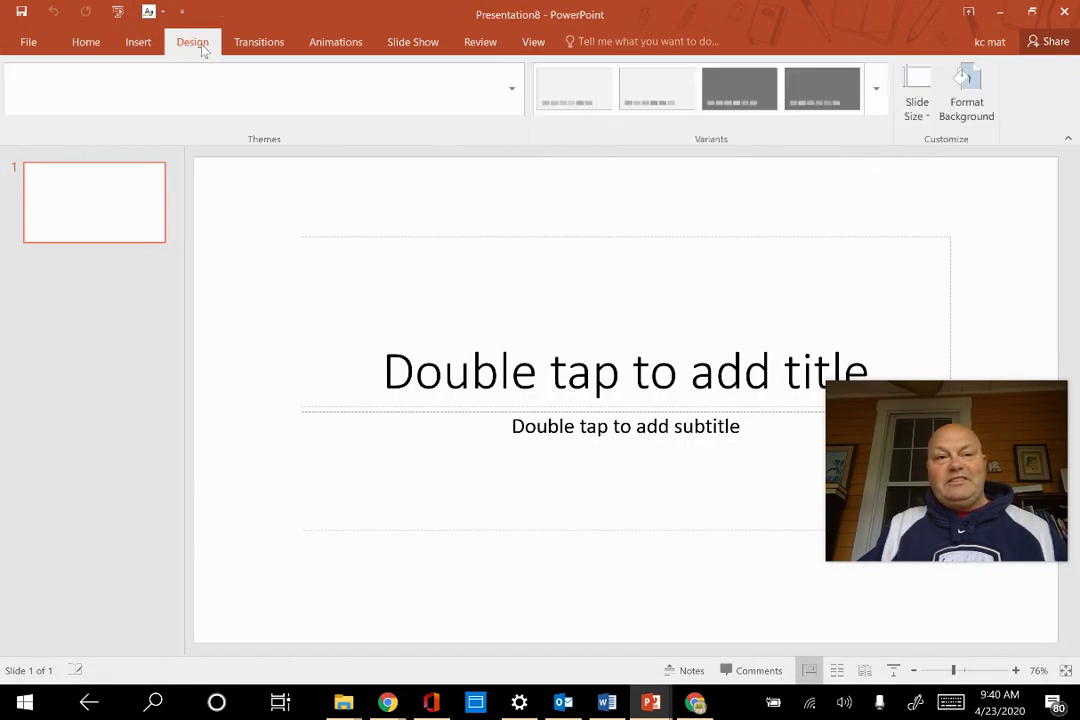
pyautogui.click(517, 88)
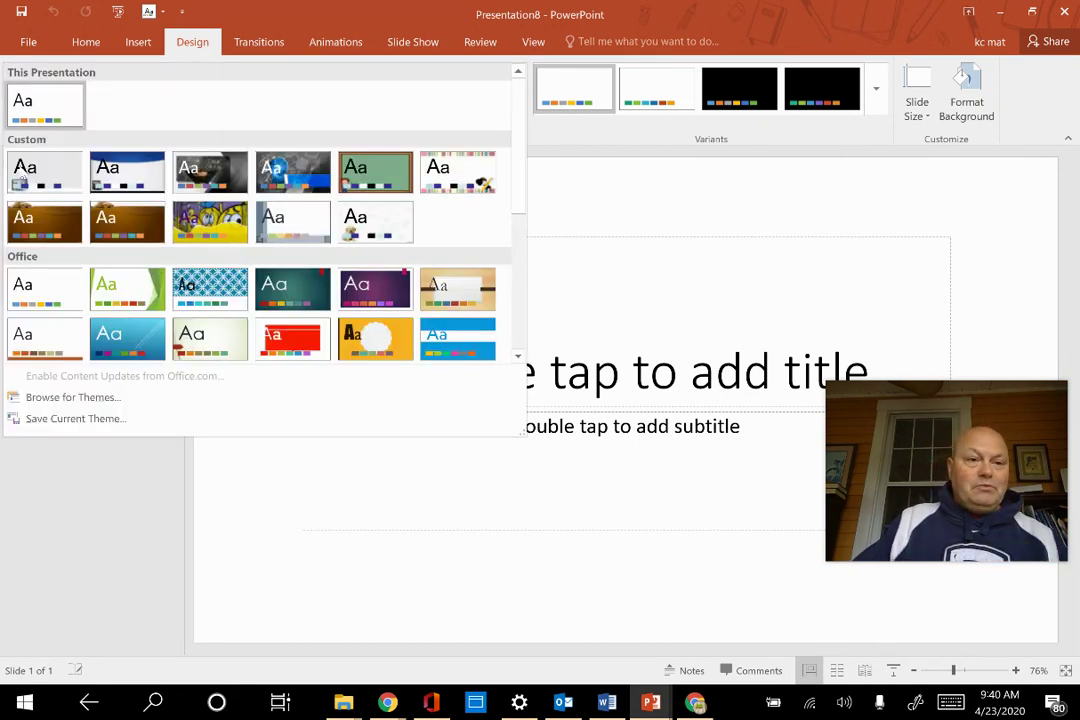
pyautogui.click(43, 178)
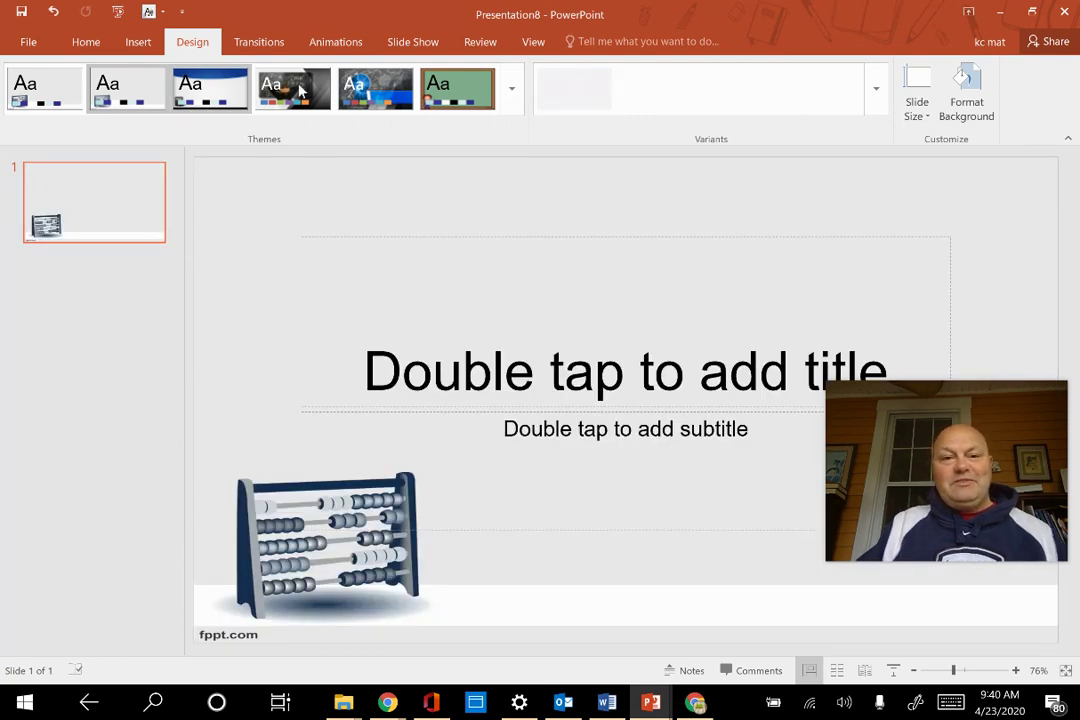
pyautogui.click(512, 89)
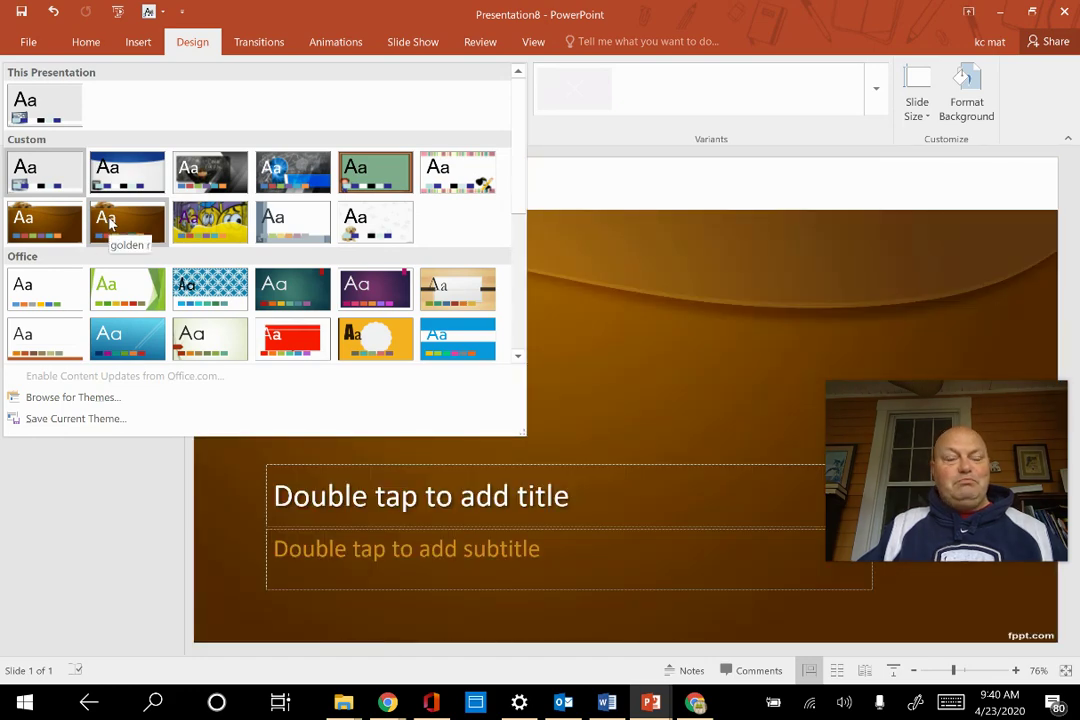
# Step: Try the golden brown dog theme, then switch the slide to the dark chalkboard math theme
pyautogui.click(110, 224)
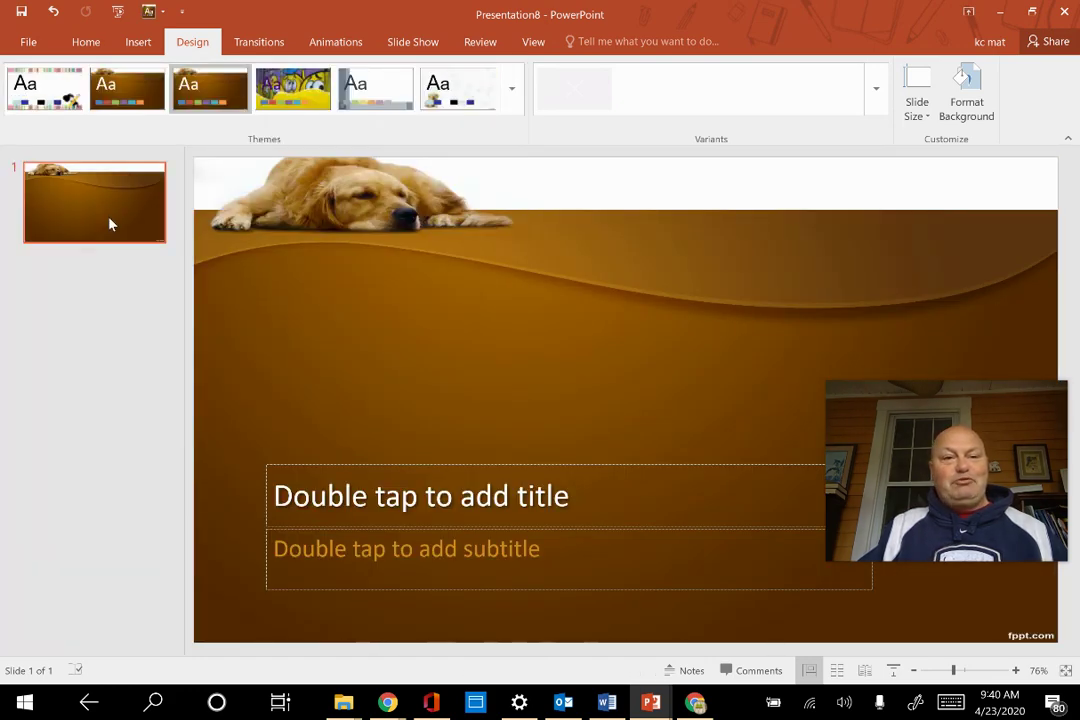
pyautogui.click(510, 108)
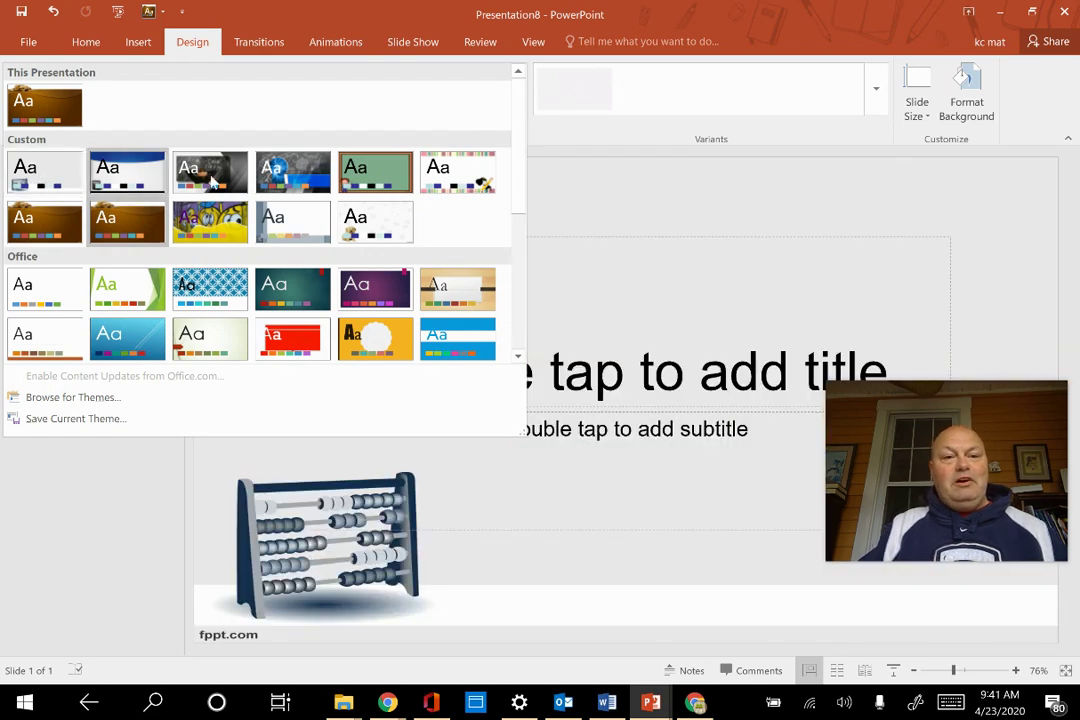
pyautogui.click(212, 178)
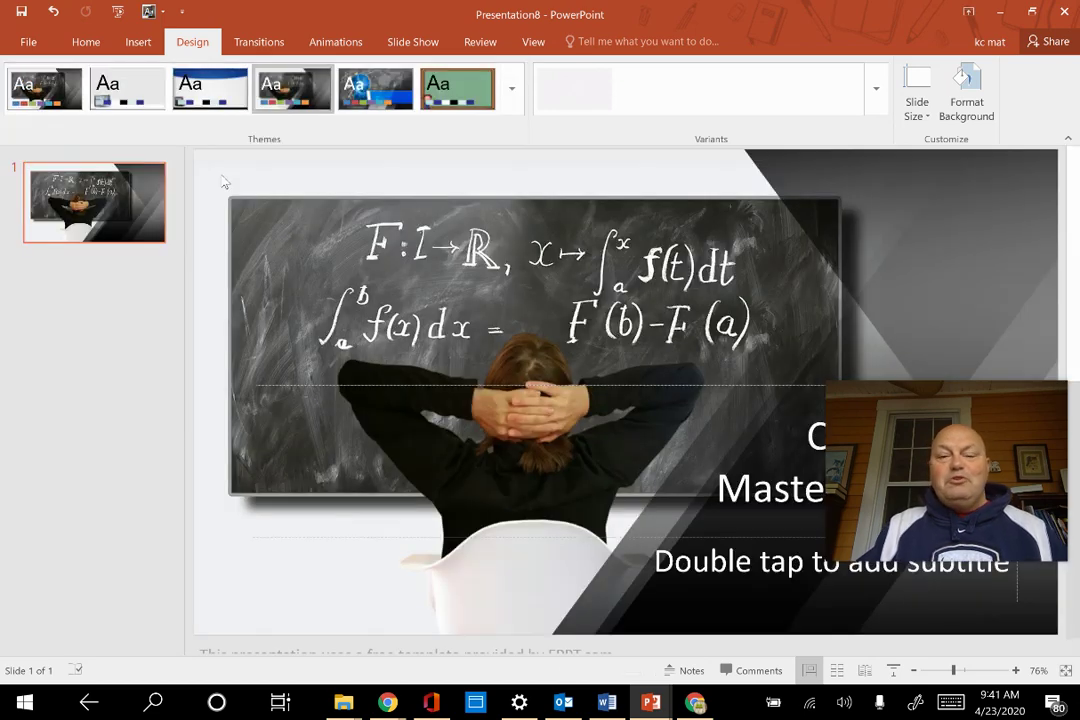